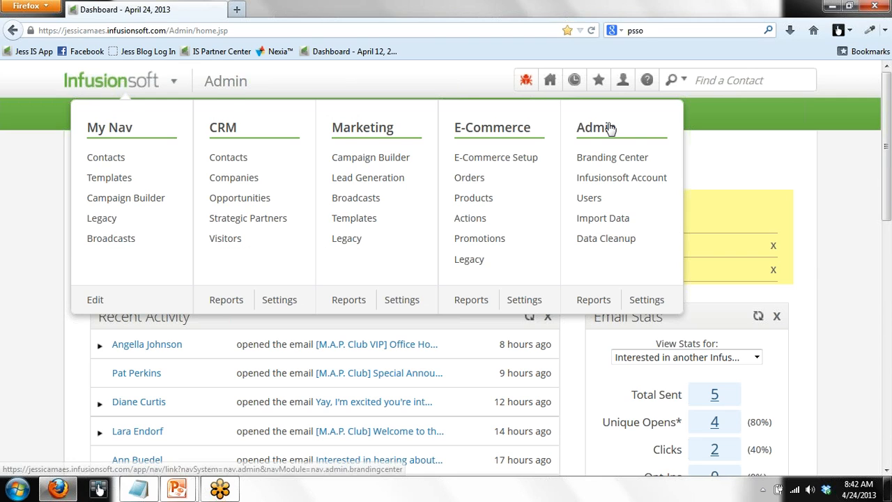
Step: Open the Data Cleanup page of the Admin area to review the available clean-up options
{"action": "left_click", "coordinate": [627, 240]}
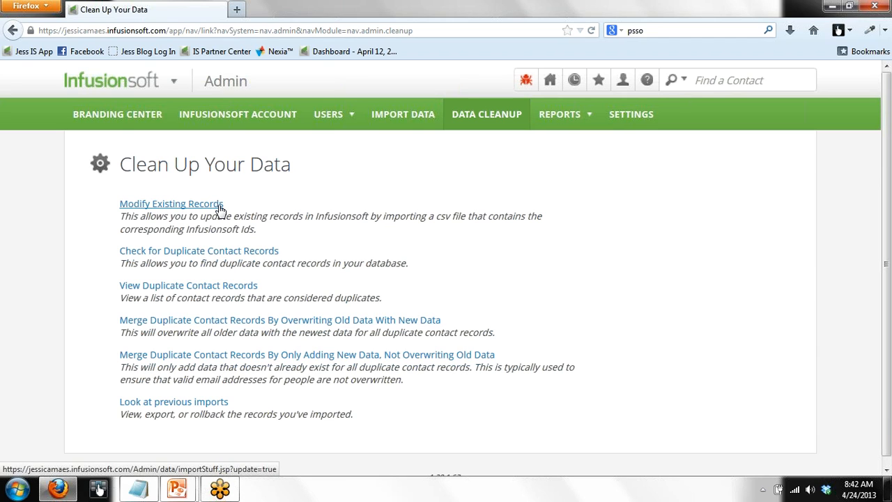
{"action": "mouse_move", "coordinate": [148, 83]}
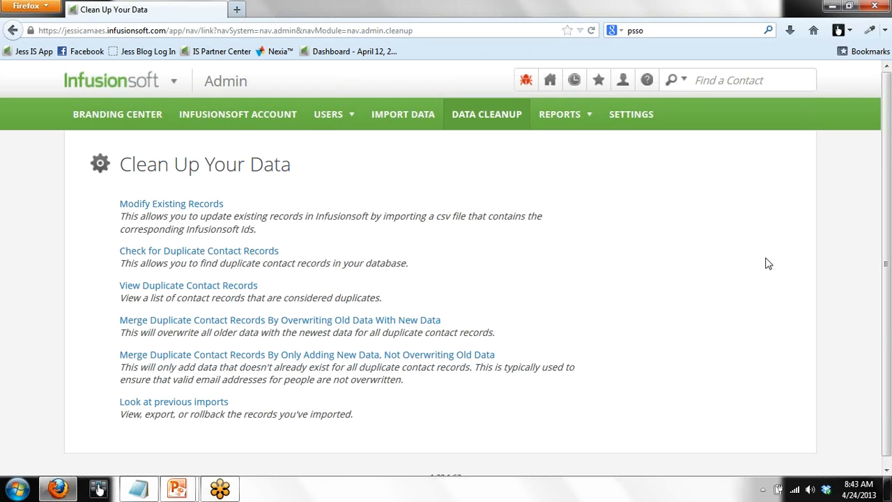
{"action": "mouse_move", "coordinate": [111, 85]}
Step: Search for contacts by the person's first name and start an export of all the contacts found
{"action": "left_click", "coordinate": [713, 82]}
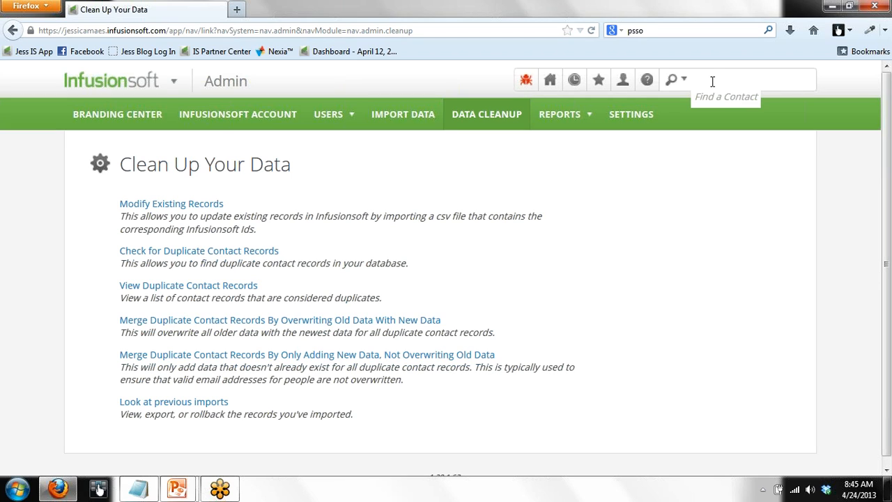
{"action": "type", "text": "jessica"}
{"action": "key", "text": "Return"}
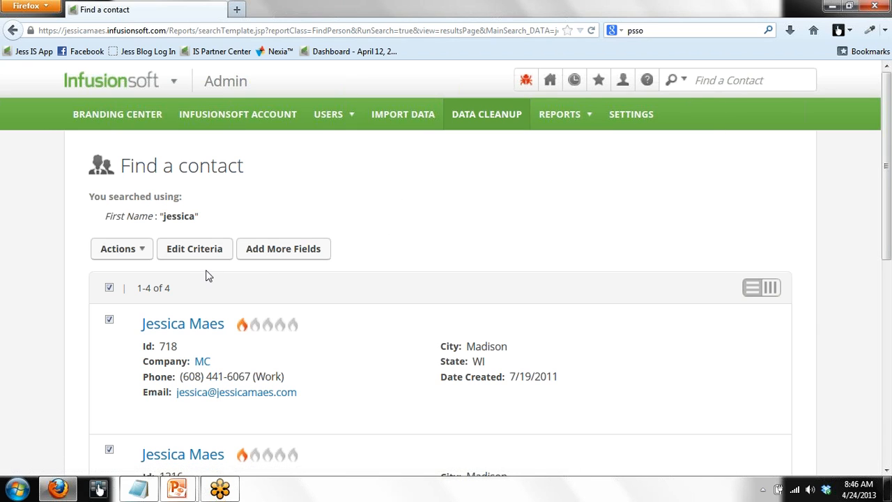
{"action": "left_click", "coordinate": [144, 251]}
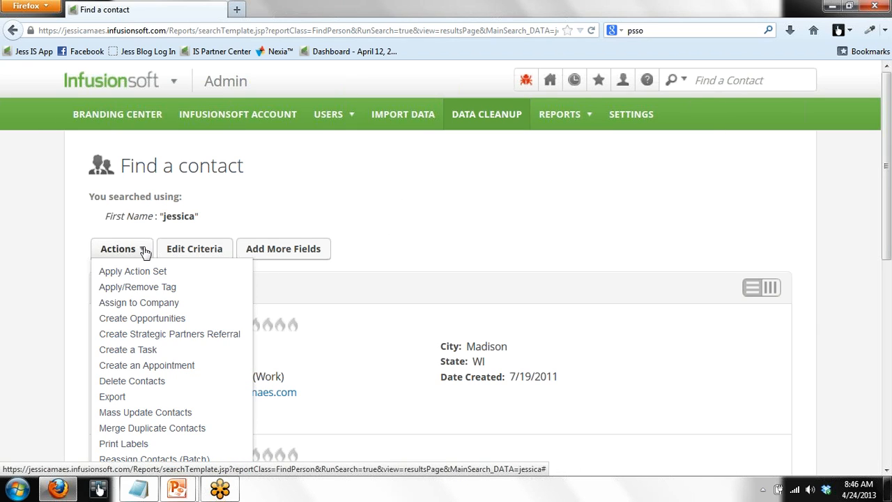
{"action": "left_click", "coordinate": [113, 398]}
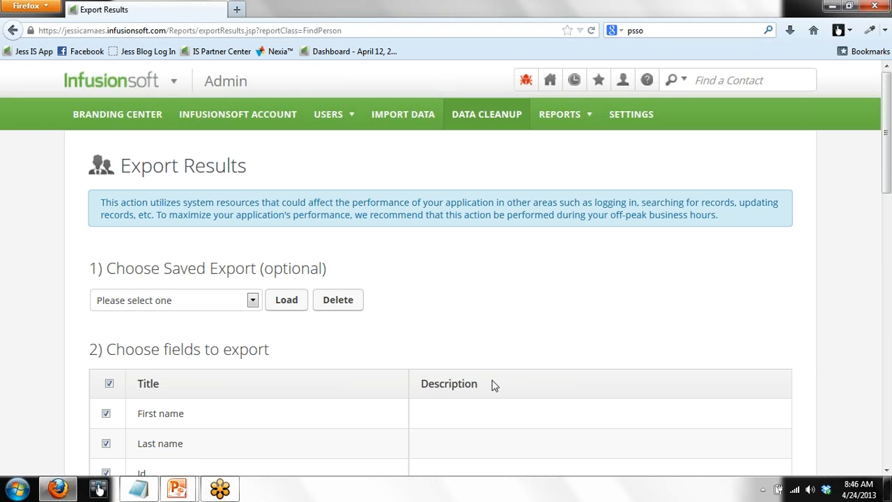
Step: Exclude First name, Last name, Name, Email, City, State and Date created from the fields to export
{"action": "left_click_drag", "start_coordinate": [887, 123], "coordinate": [888, 187]}
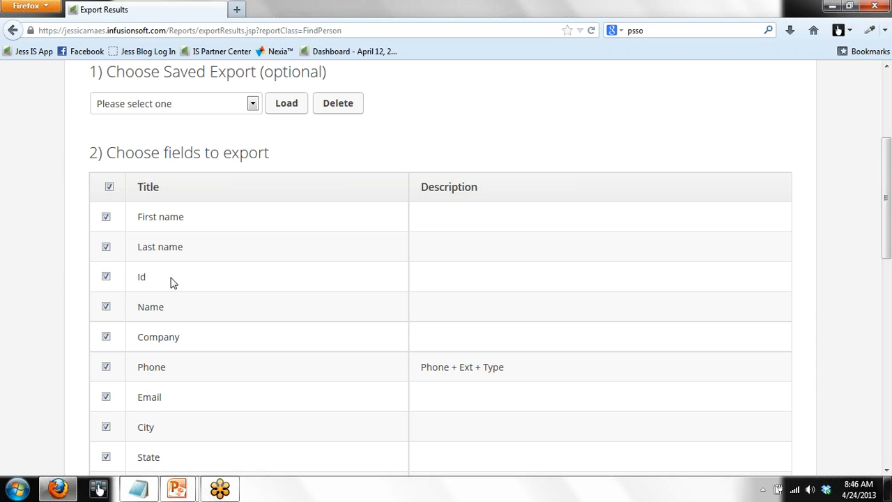
{"action": "left_click", "coordinate": [106, 218]}
{"action": "left_click", "coordinate": [106, 249]}
{"action": "left_click", "coordinate": [106, 308]}
{"action": "left_click", "coordinate": [105, 398]}
{"action": "left_click", "coordinate": [106, 426]}
{"action": "left_click", "coordinate": [106, 457]}
{"action": "left_click_drag", "start_coordinate": [887, 234], "coordinate": [887, 255]}
{"action": "left_click", "coordinate": [106, 421]}
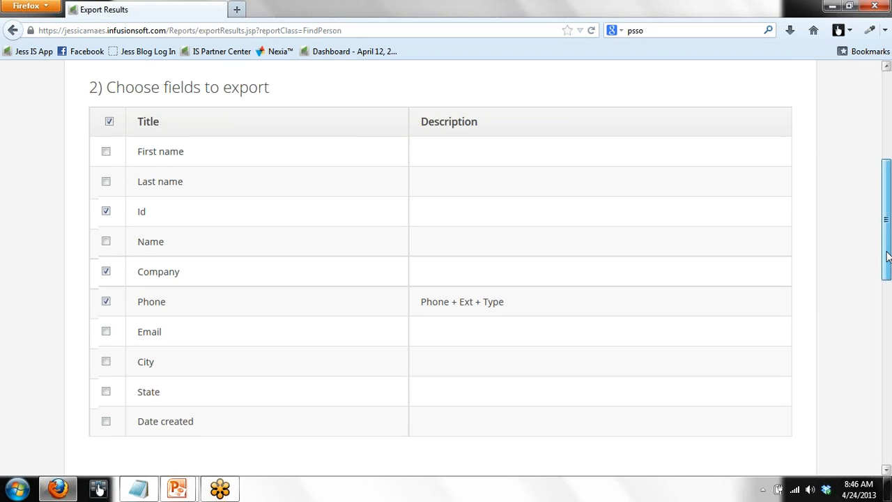
Step: Process the contact export and open the downloaded CSV file in Microsoft Excel
{"action": "left_click_drag", "start_coordinate": [887, 258], "coordinate": [886, 241]}
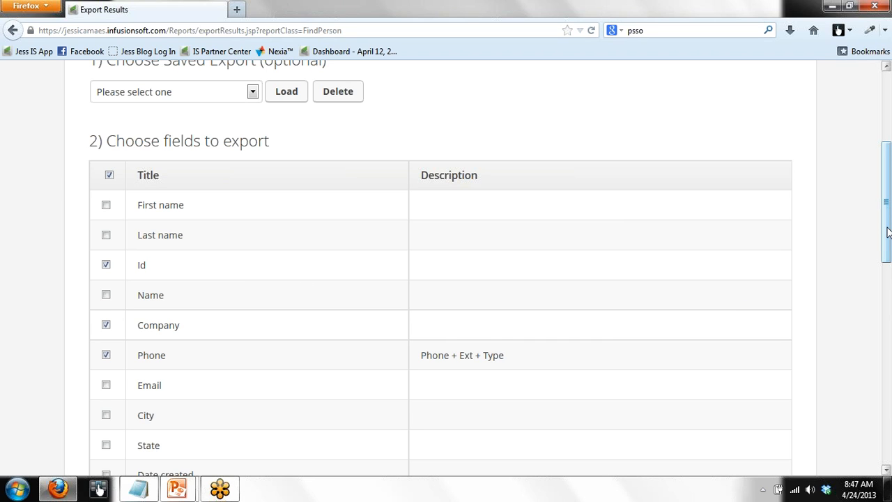
{"action": "scroll", "coordinate": [888, 232], "scroll_direction": "down", "scroll_amount": 10}
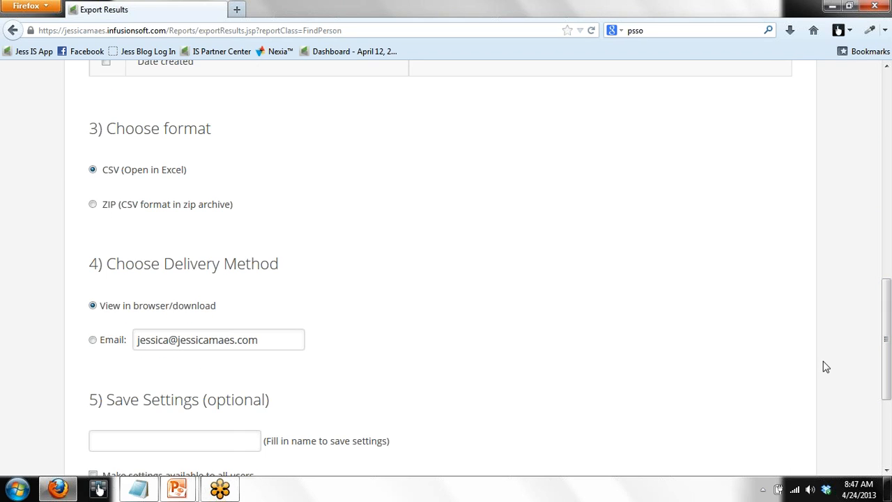
{"action": "scroll", "coordinate": [884, 390], "scroll_direction": "down", "scroll_amount": 5}
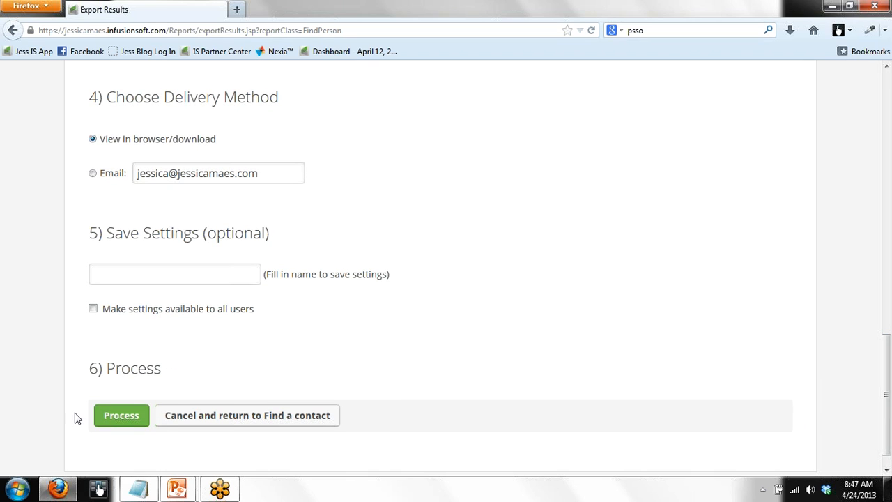
{"action": "left_click", "coordinate": [108, 417]}
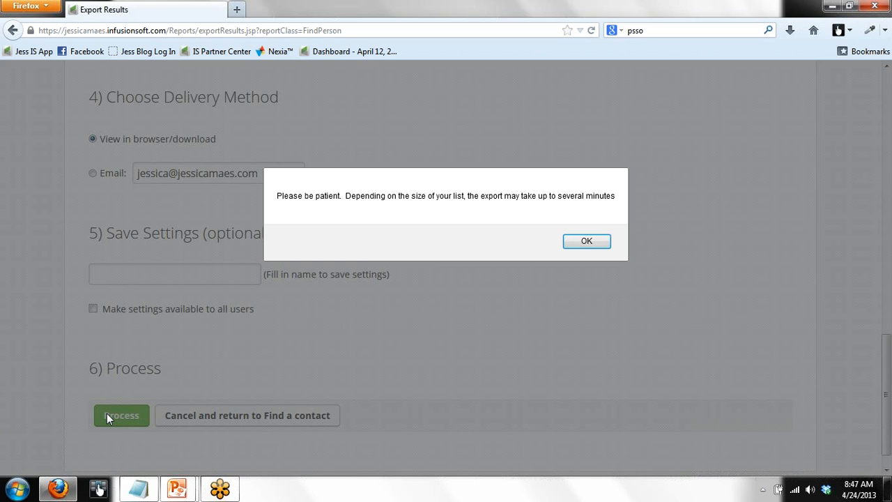
{"action": "left_click", "coordinate": [579, 239]}
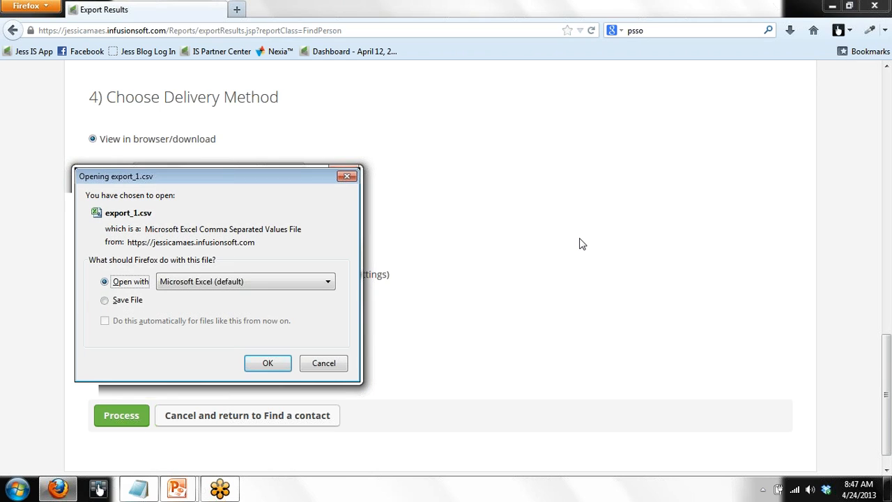
{"action": "left_click", "coordinate": [270, 362]}
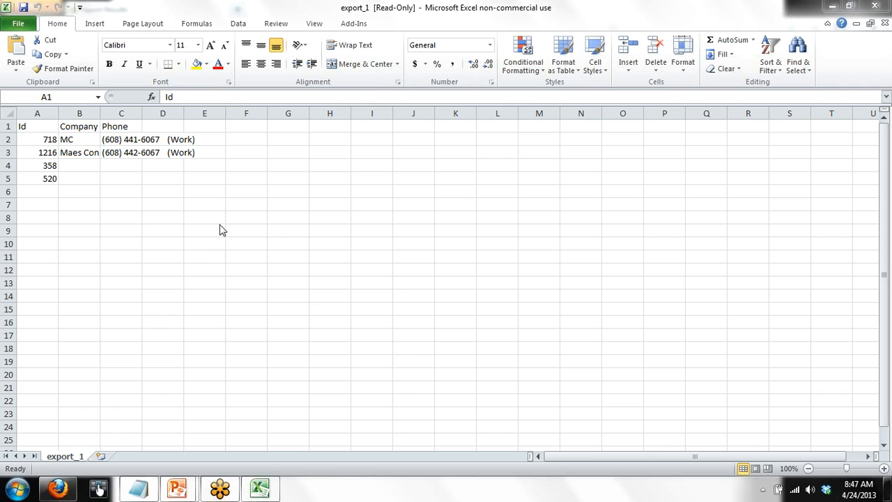
Step: Save a copy of the exported workbook as test, keeping the CSV (Comma delimited) format
{"action": "left_click", "coordinate": [22, 29]}
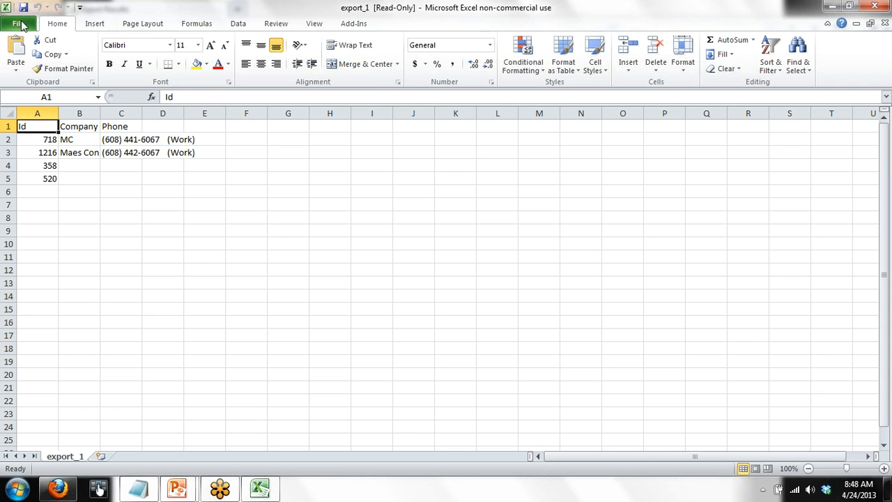
{"action": "left_click", "coordinate": [20, 26]}
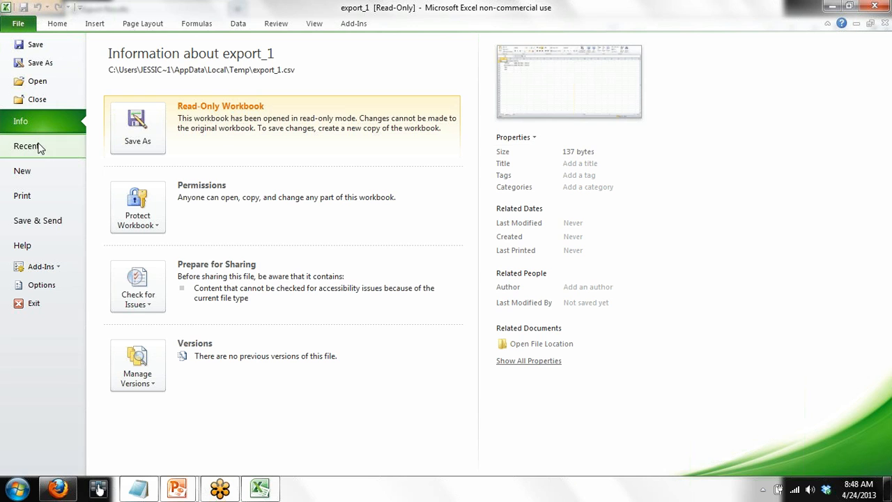
{"action": "left_click", "coordinate": [39, 63]}
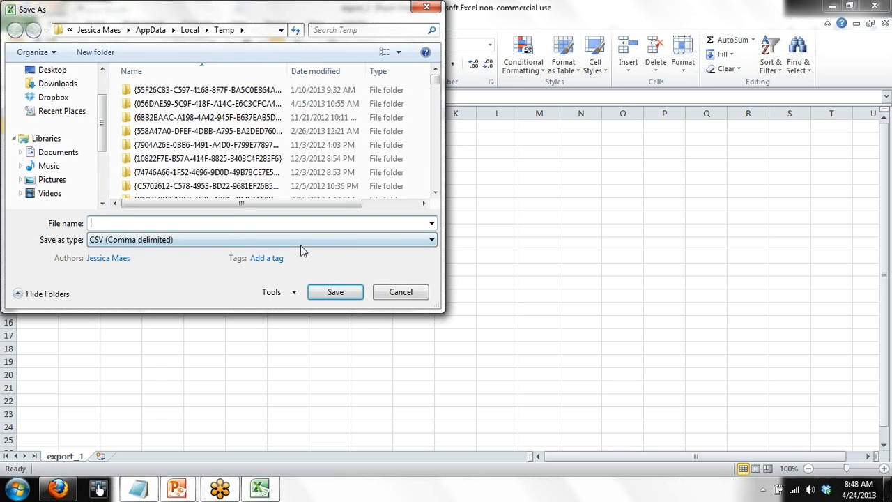
{"action": "type", "text": "test"}
{"action": "left_click", "coordinate": [336, 292]}
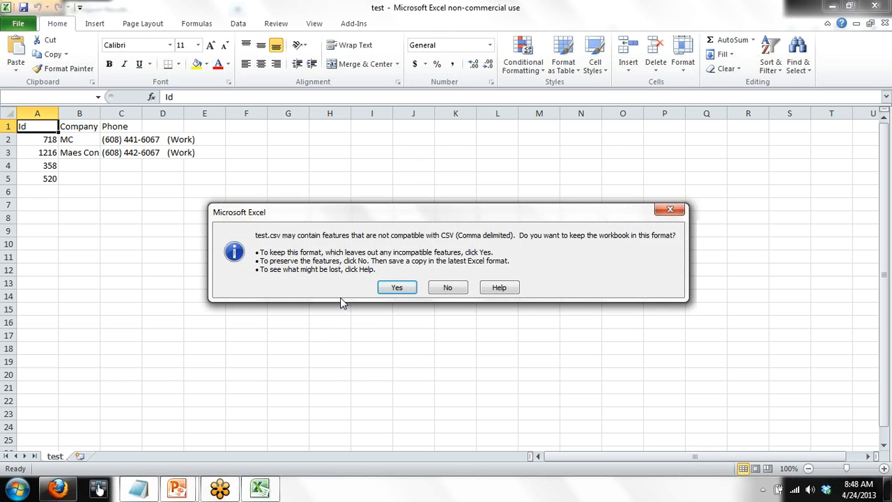
{"action": "left_click", "coordinate": [398, 287]}
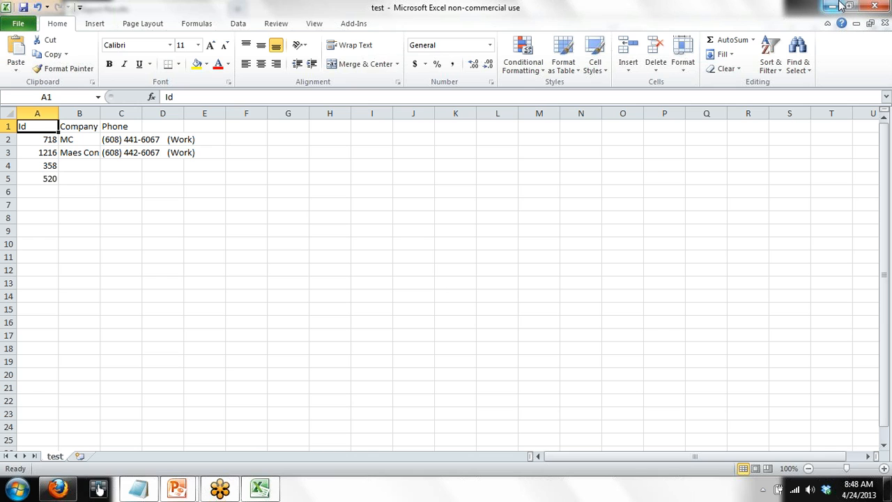
Step: Close Excel, saving the changes to test.csv over the existing file and keeping the CSV format
{"action": "left_click", "coordinate": [873, 6]}
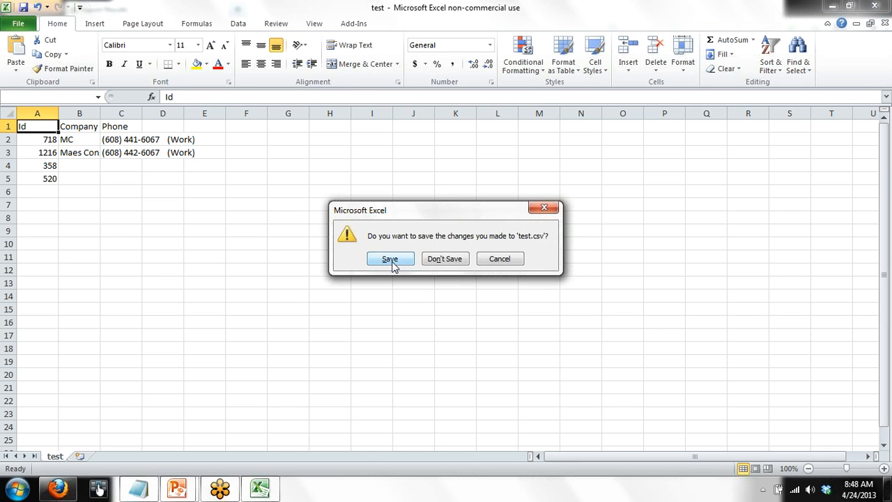
{"action": "left_click", "coordinate": [393, 257]}
{"action": "left_click", "coordinate": [338, 292]}
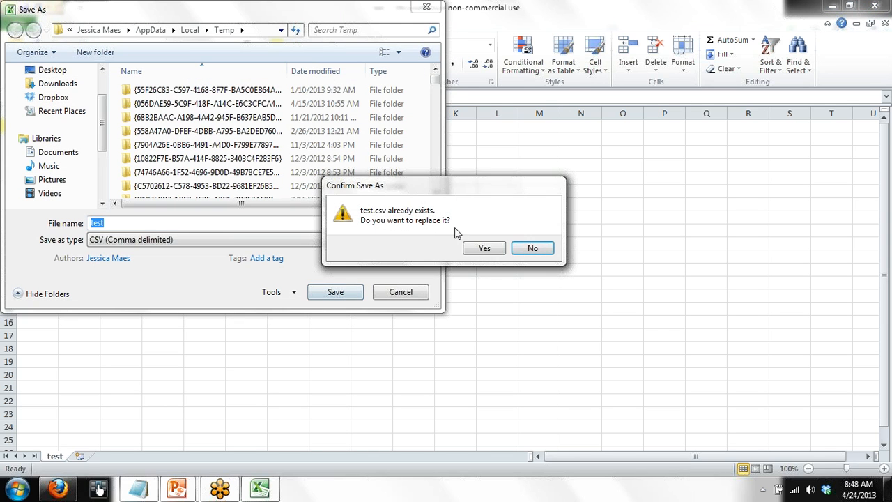
{"action": "left_click", "coordinate": [474, 248]}
{"action": "left_click", "coordinate": [399, 288]}
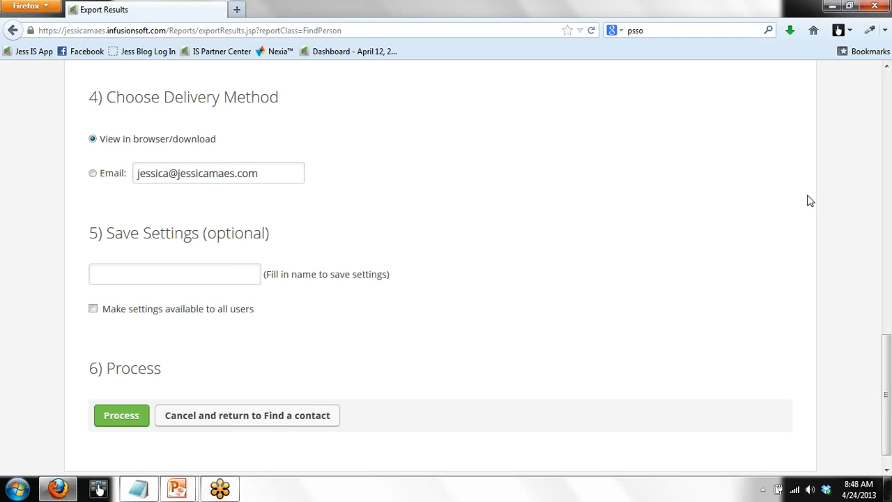
Step: Start modifying existing records for Contacts from the Data Cleanup page in Infusionsoft
{"action": "left_click", "coordinate": [889, 97]}
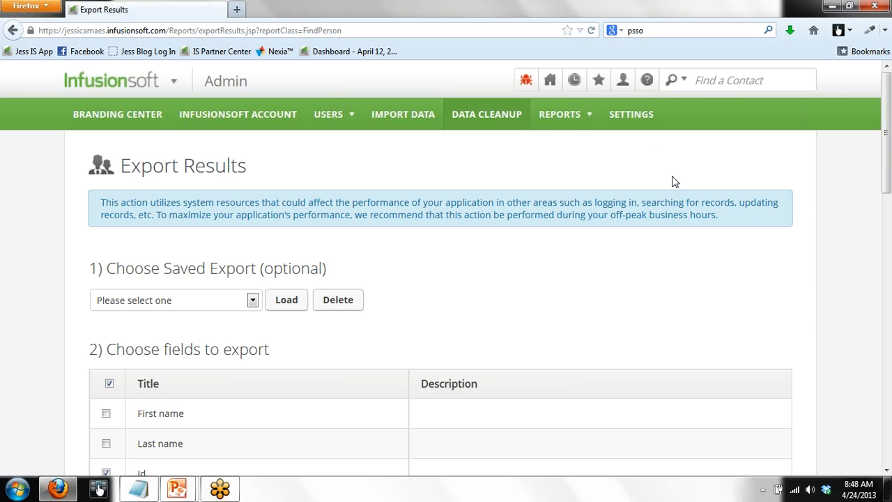
{"action": "mouse_move", "coordinate": [122, 85]}
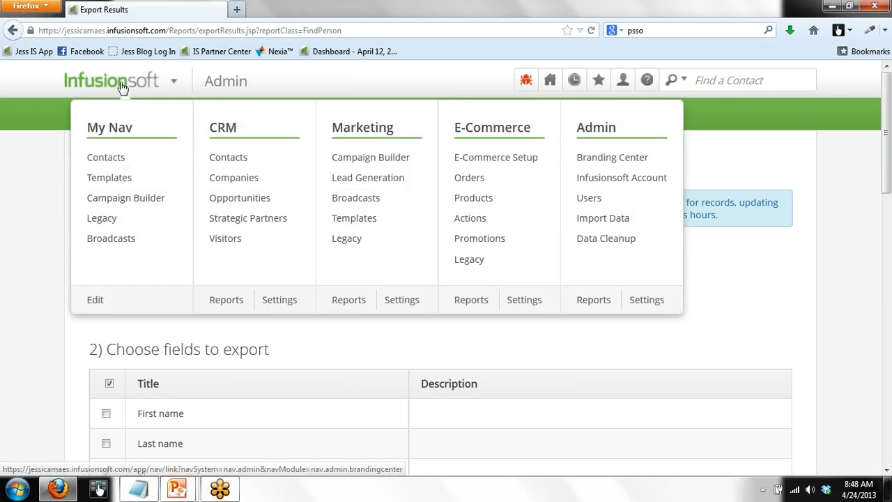
{"action": "left_click", "coordinate": [583, 241]}
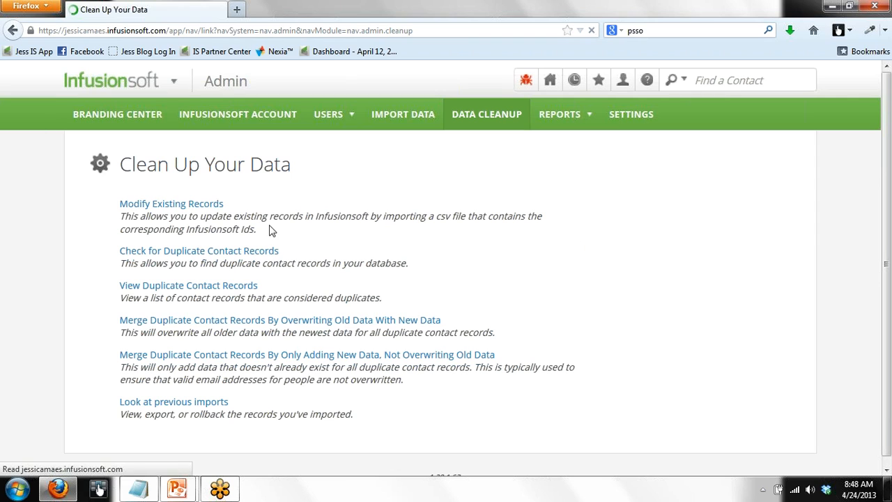
{"action": "left_click", "coordinate": [194, 204]}
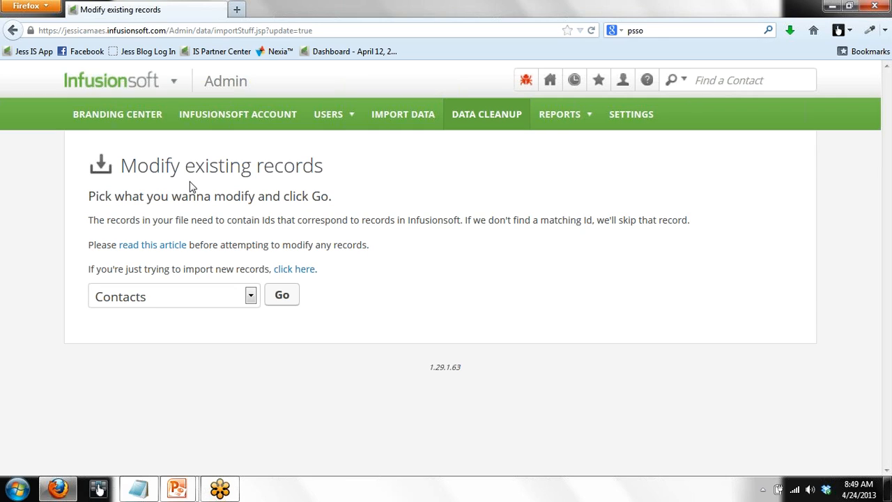
{"action": "left_click", "coordinate": [282, 300]}
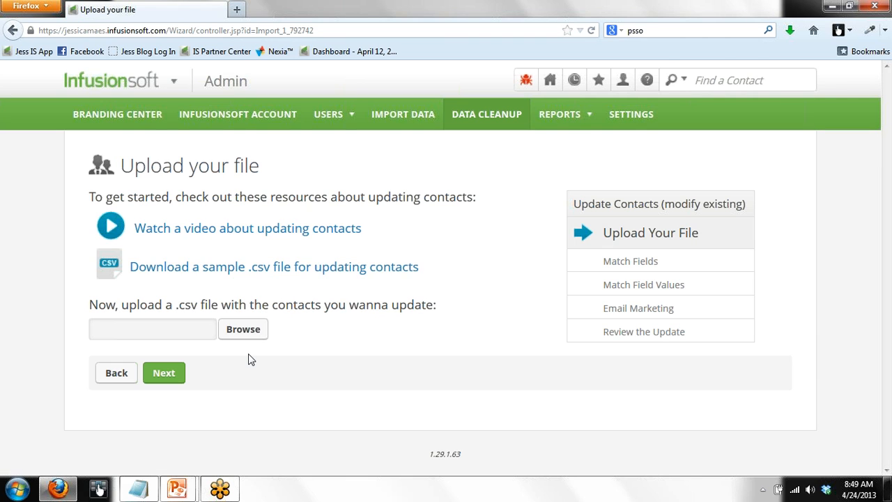
Step: Look through the Dropbox, Desktop, Recent Places and Downloads folders for the CSV file to upload, then close the file selection
{"action": "left_click", "coordinate": [243, 331]}
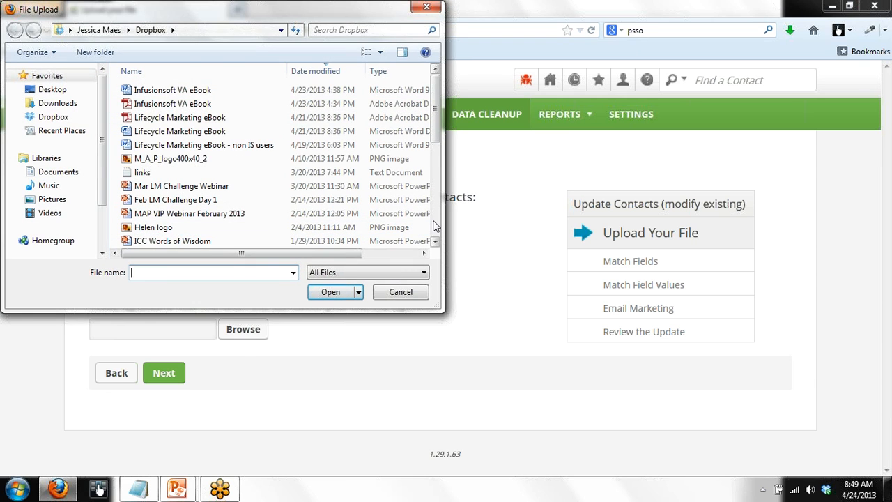
{"action": "scroll", "coordinate": [433, 225], "scroll_direction": "down", "scroll_amount": 4}
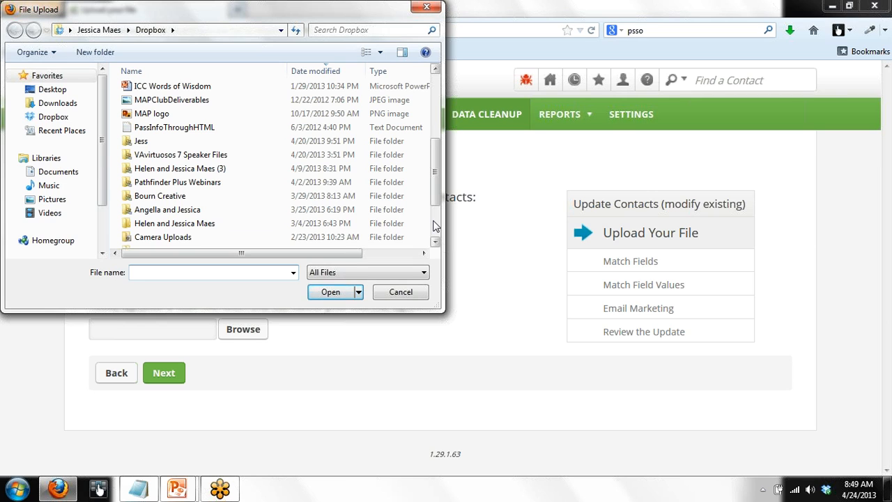
{"action": "left_click", "coordinate": [69, 90]}
{"action": "scroll", "coordinate": [435, 232], "scroll_direction": "down", "scroll_amount": 4}
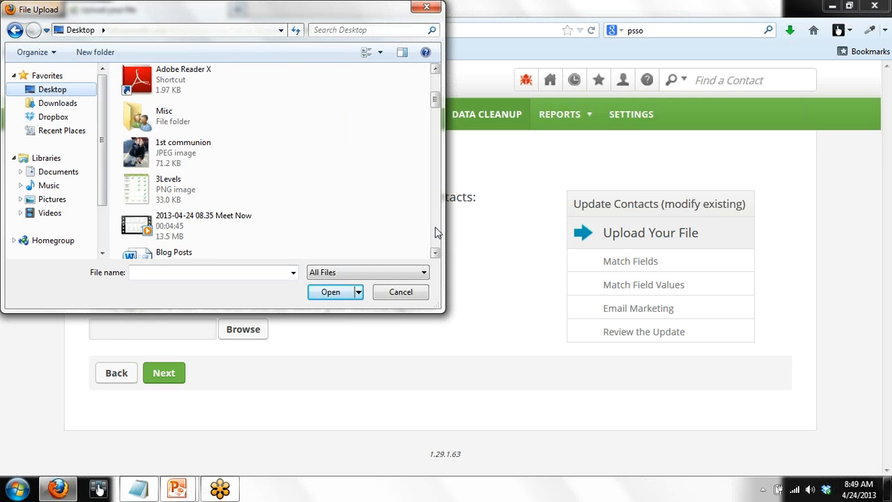
{"action": "scroll", "coordinate": [435, 232], "scroll_direction": "down", "scroll_amount": 5}
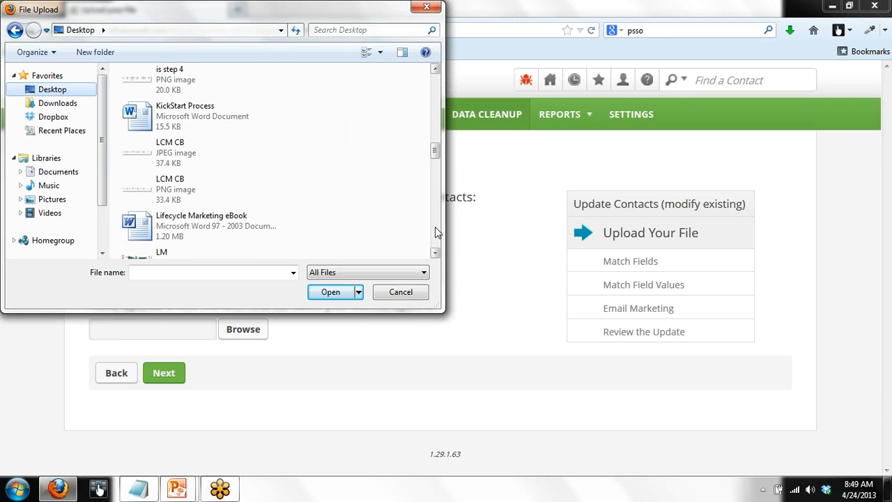
{"action": "scroll", "coordinate": [435, 232], "scroll_direction": "down", "scroll_amount": 5}
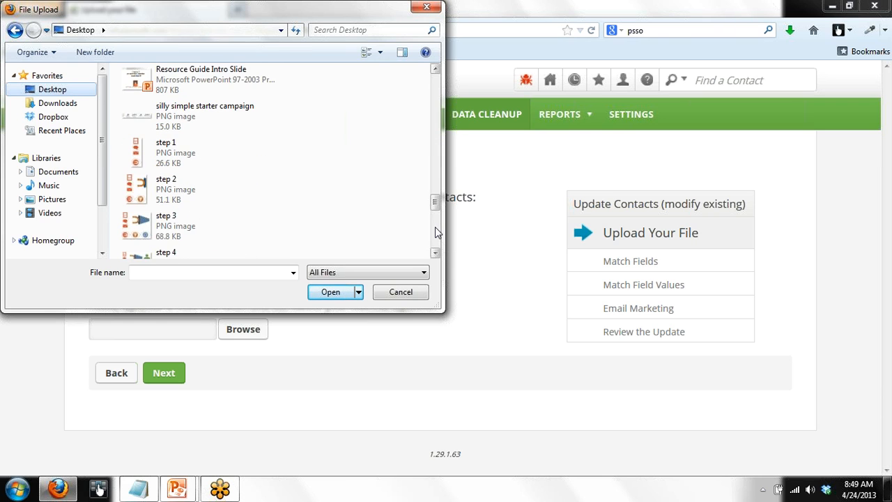
{"action": "scroll", "coordinate": [437, 232], "scroll_direction": "down", "scroll_amount": 2}
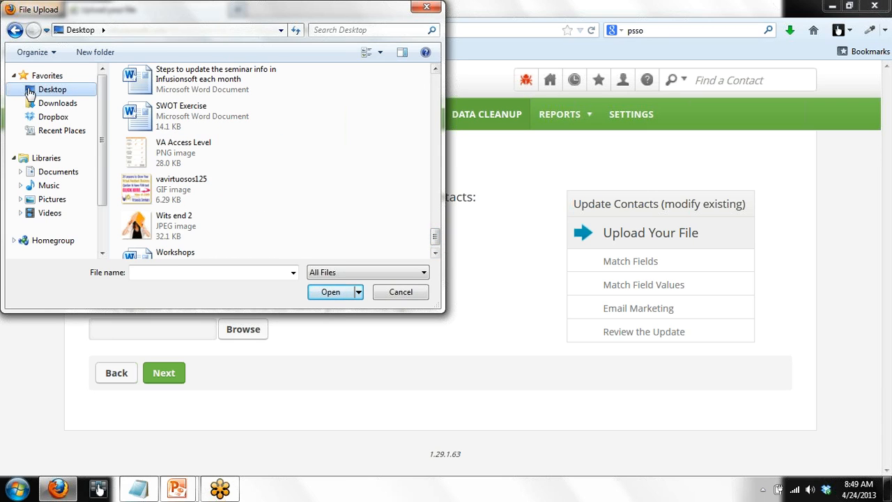
{"action": "left_click", "coordinate": [61, 135]}
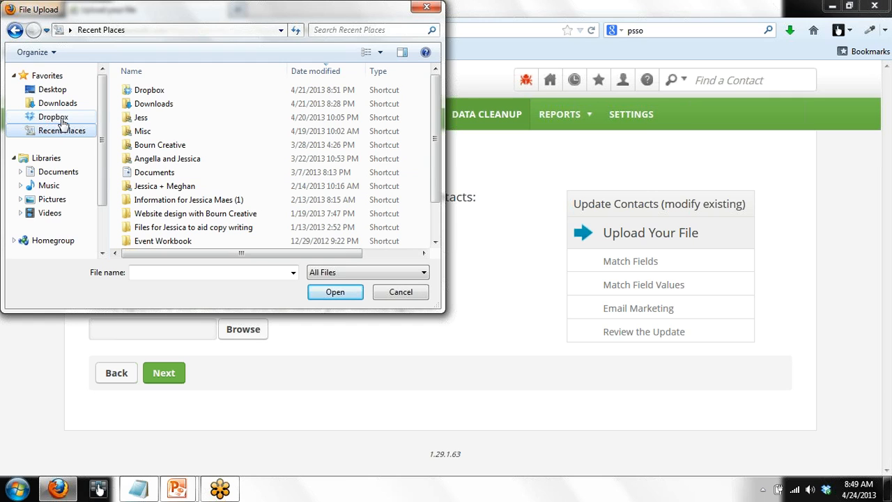
{"action": "left_click", "coordinate": [60, 105]}
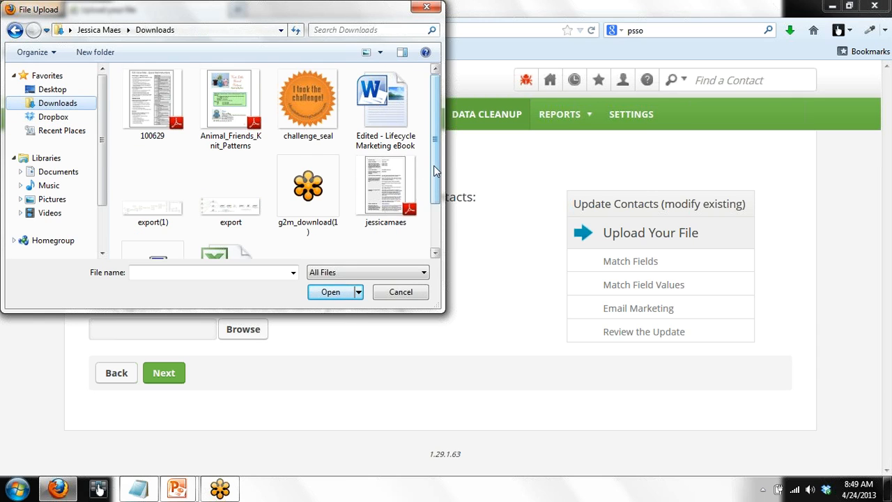
{"action": "scroll", "coordinate": [437, 169], "scroll_direction": "down", "scroll_amount": 2}
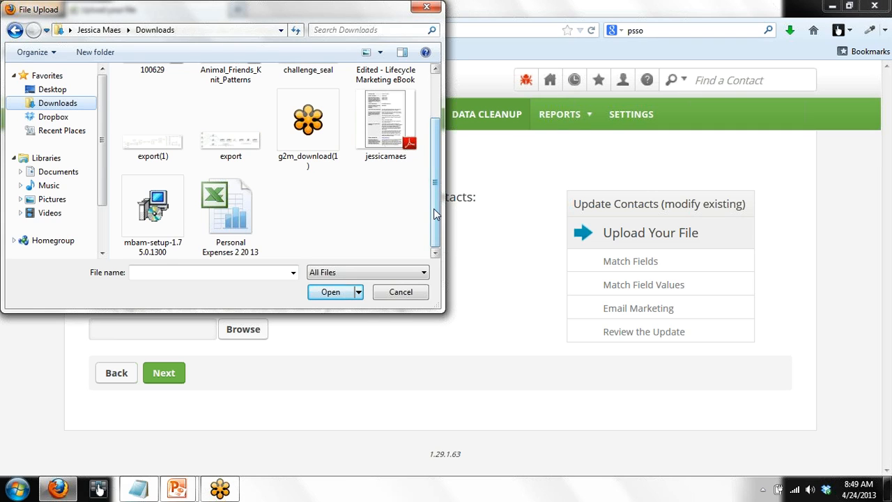
{"action": "scroll", "coordinate": [437, 206], "scroll_direction": "up", "scroll_amount": 2}
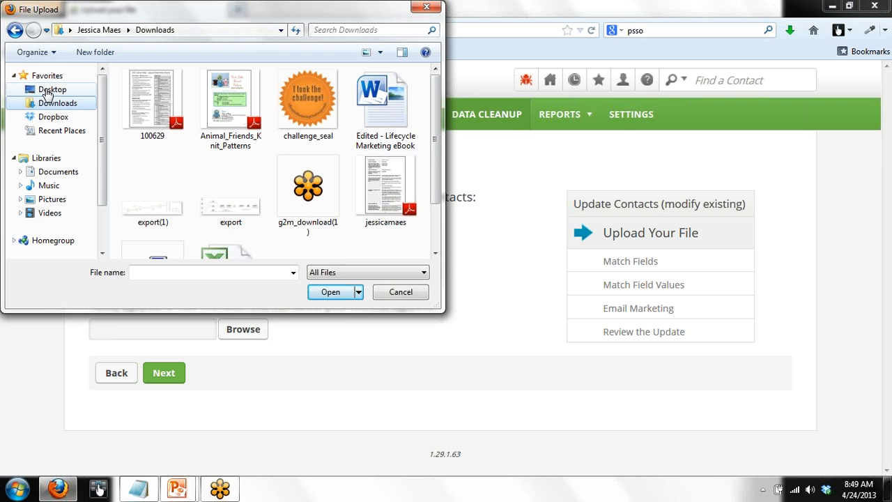
{"action": "left_click", "coordinate": [427, 8]}
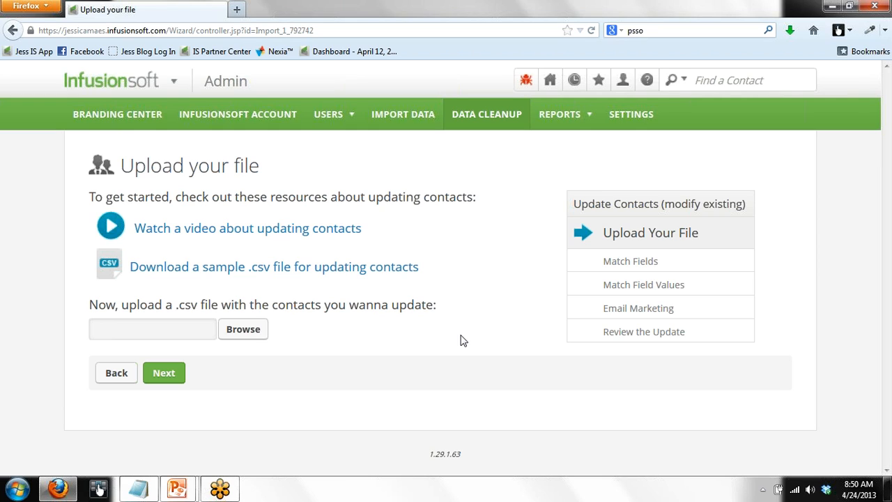
Step: Switch to the running PowerPoint slide show titled How To Modify Data In Infusionsoft
{"action": "mouse_move", "coordinate": [180, 488]}
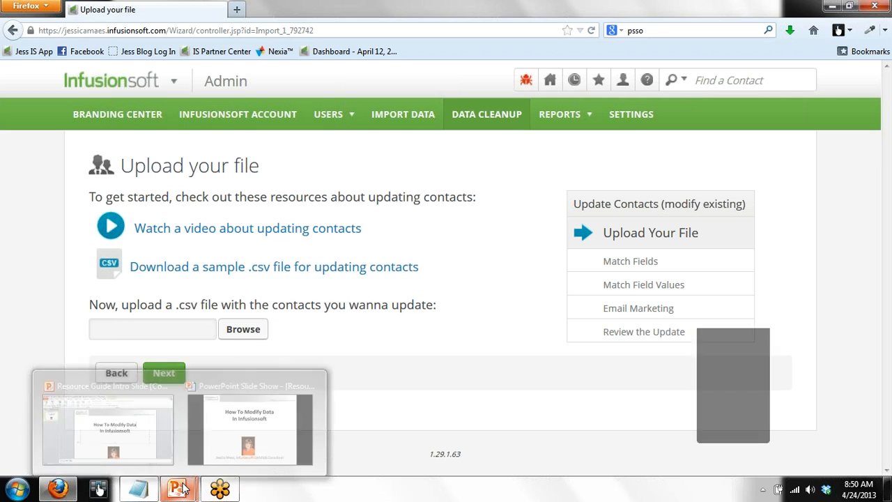
{"action": "left_click", "coordinate": [237, 434]}
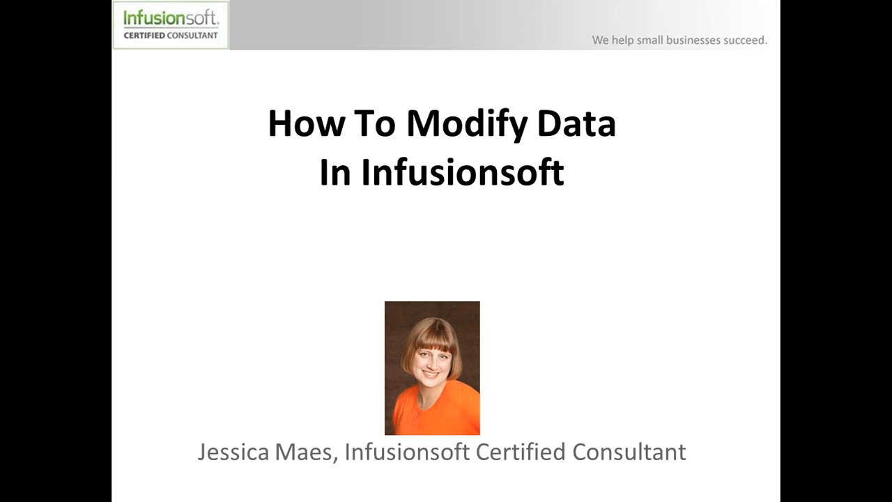